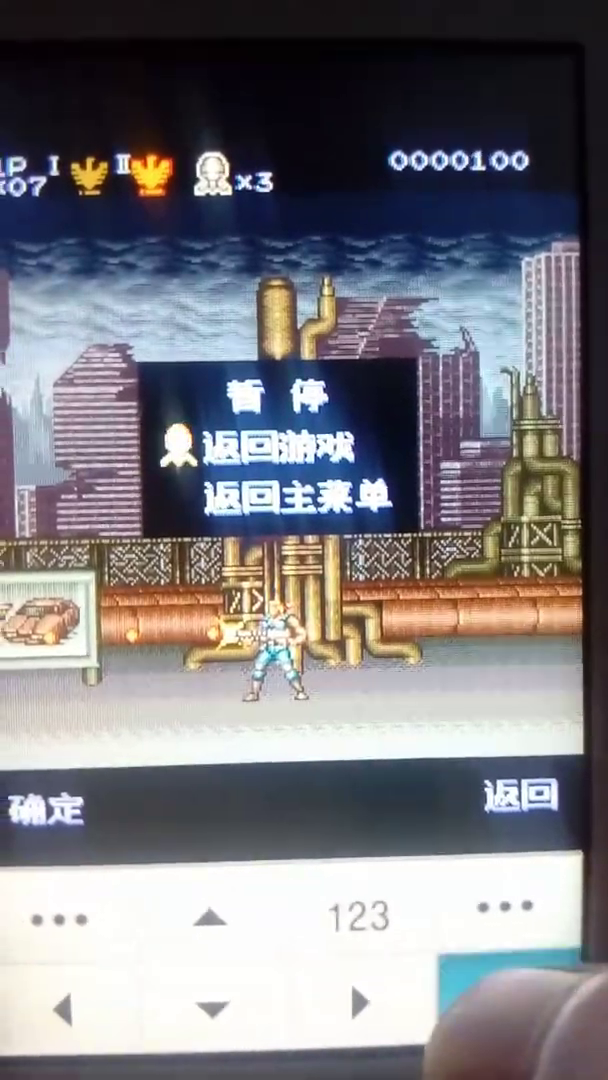
Step: Resume Contra 3 and run the soldier right, jumping and shooting enemies
click(30, 820)
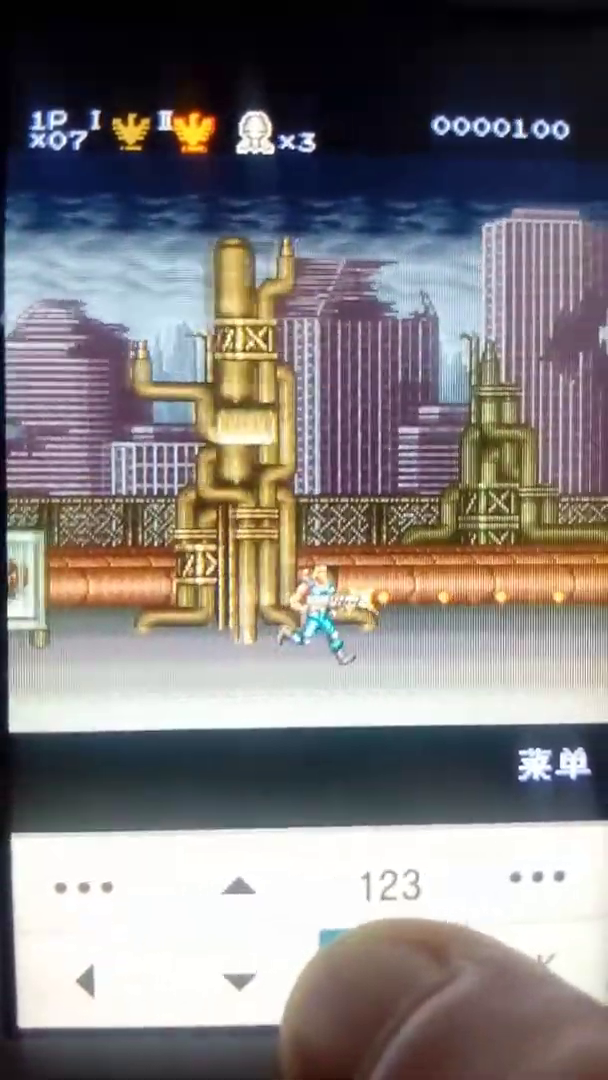
key(Right)
key(Right)
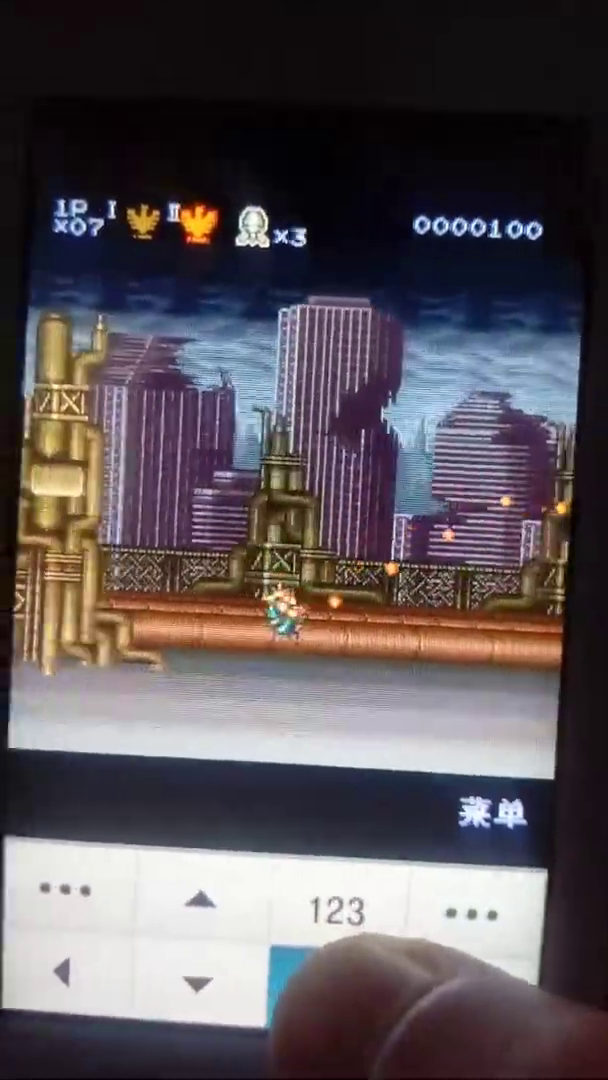
key(Right)
key(Right)
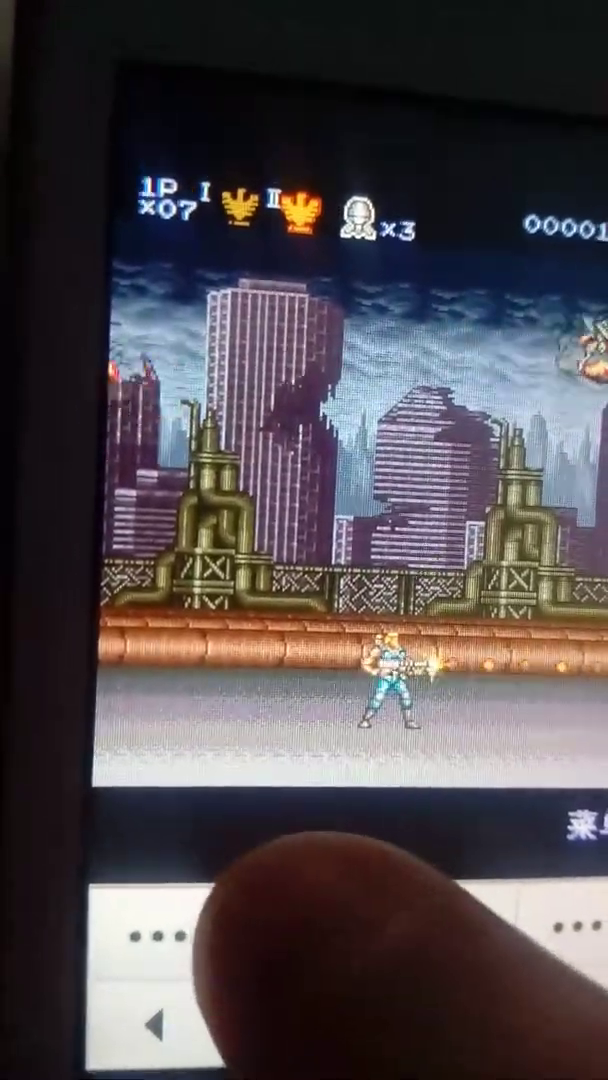
key(Right)
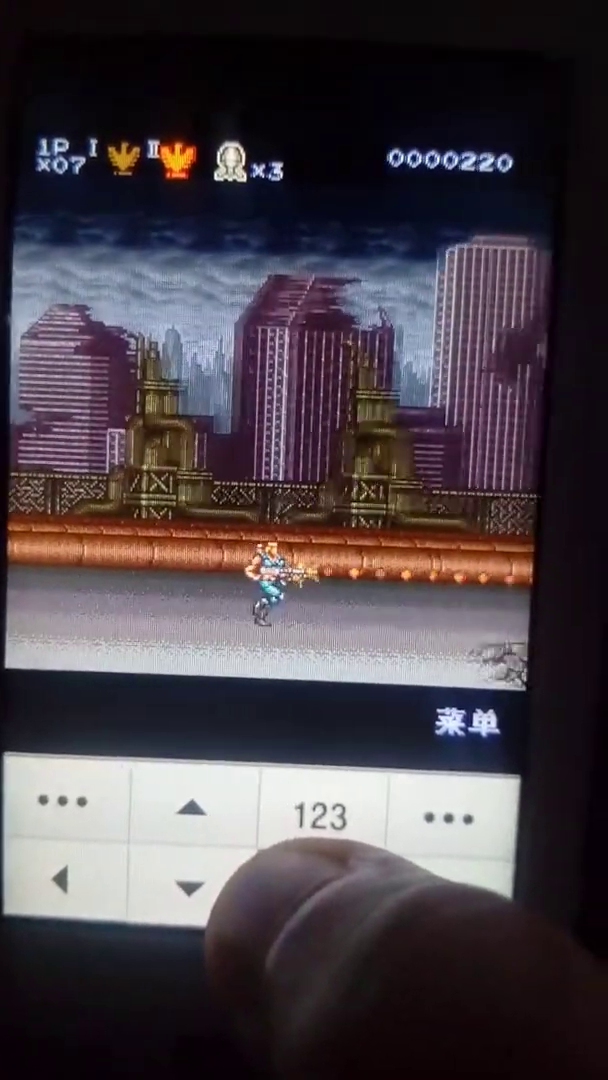
key(Right)
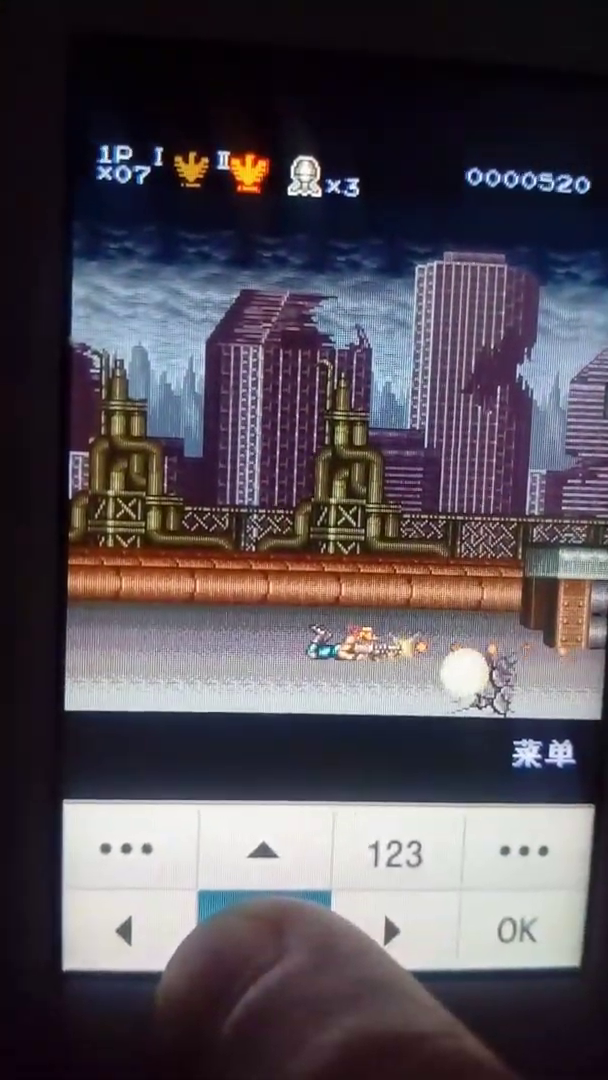
key(Right)
key(Right)
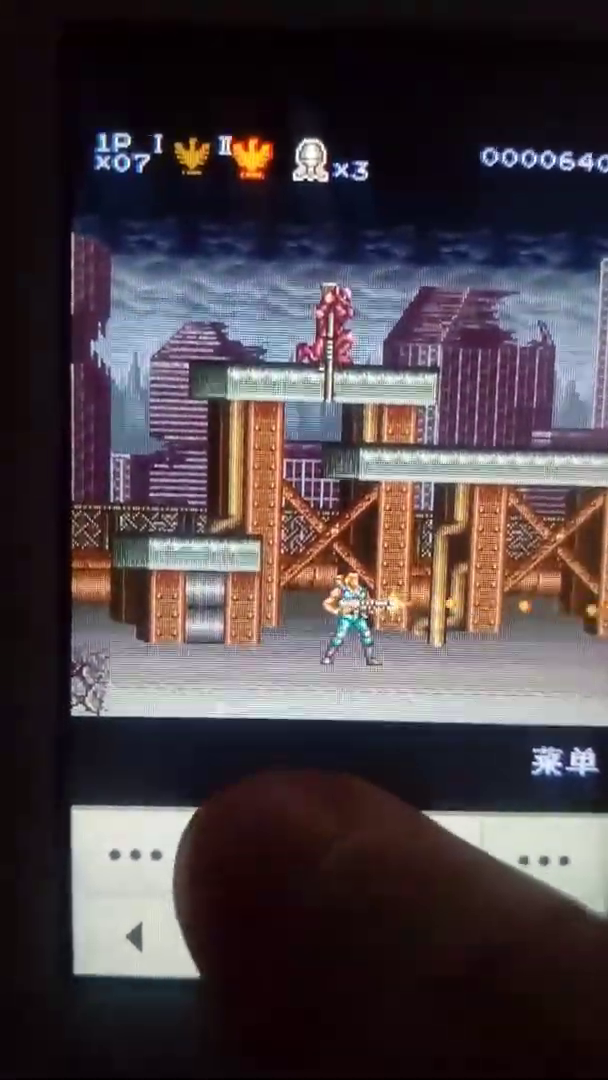
Step: Fight the oncoming soldiers after respawning, raise the score to 760, and bring up the quit prompt
key(Right)
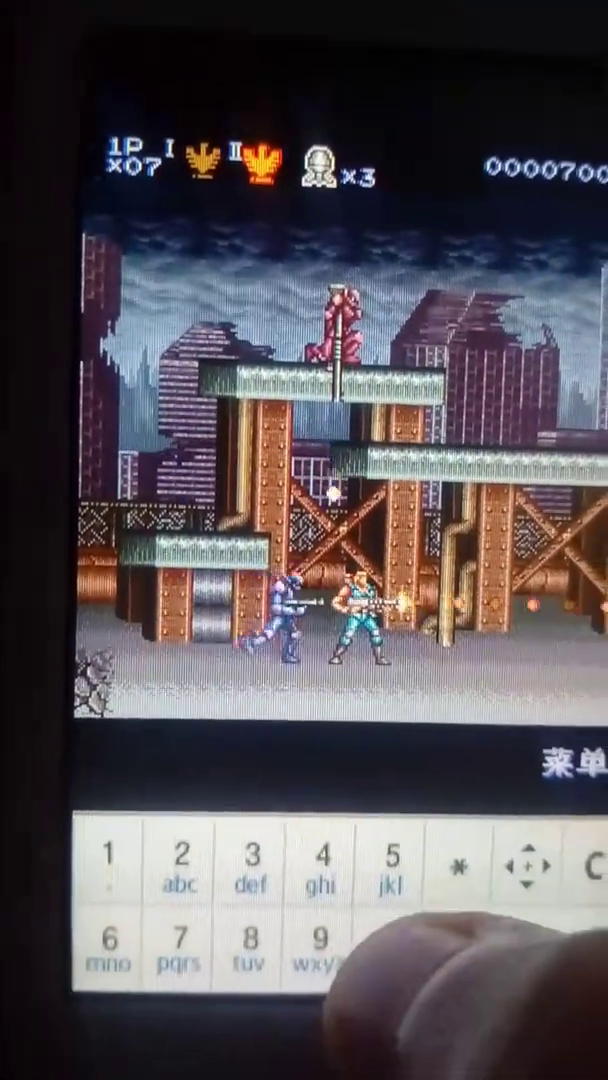
key(Right)
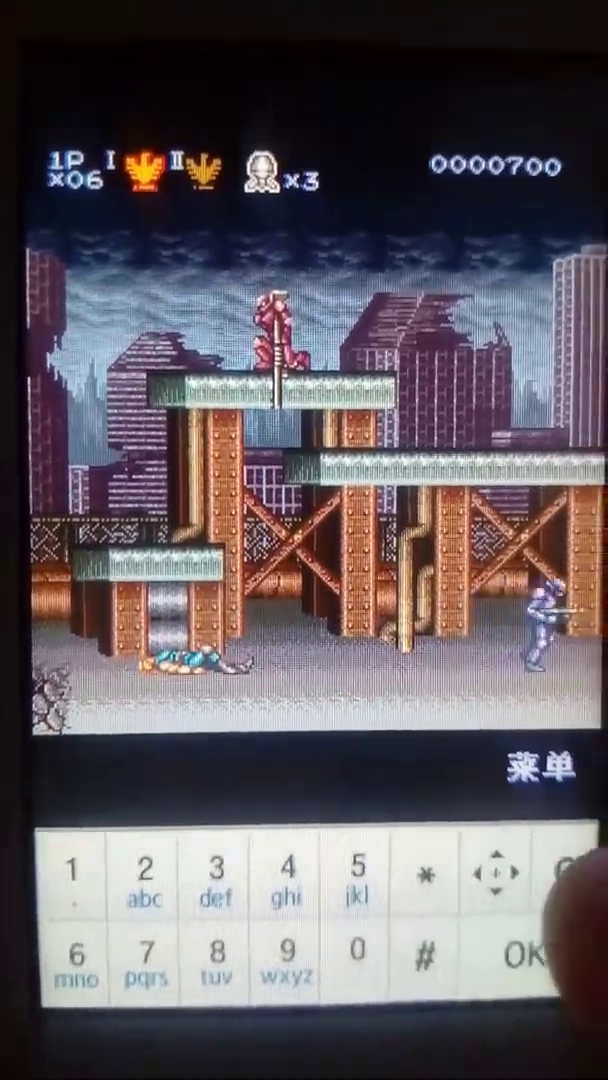
key(Right)
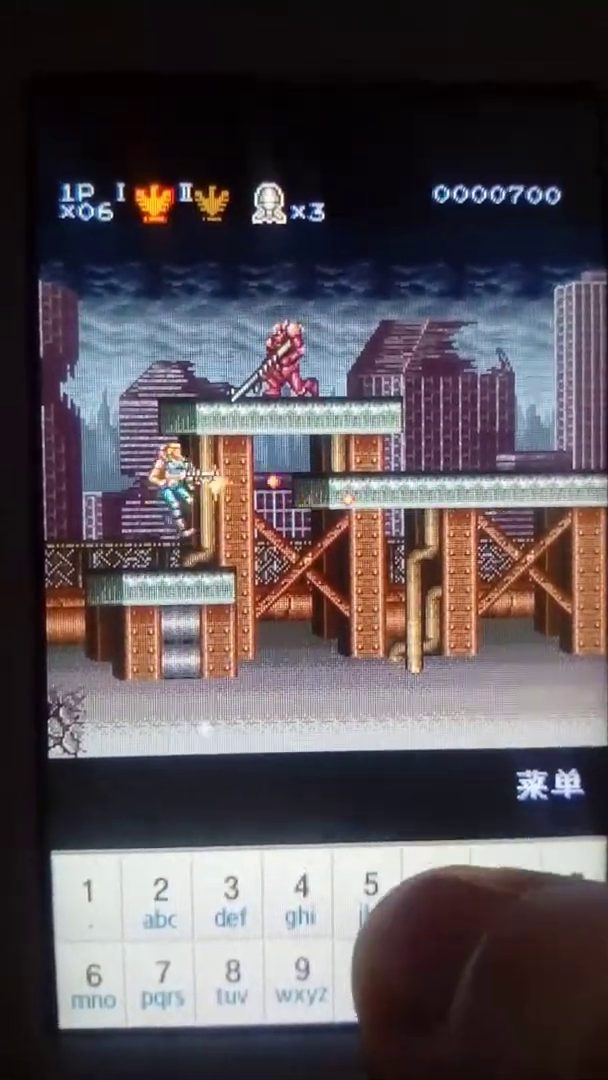
key(Right)
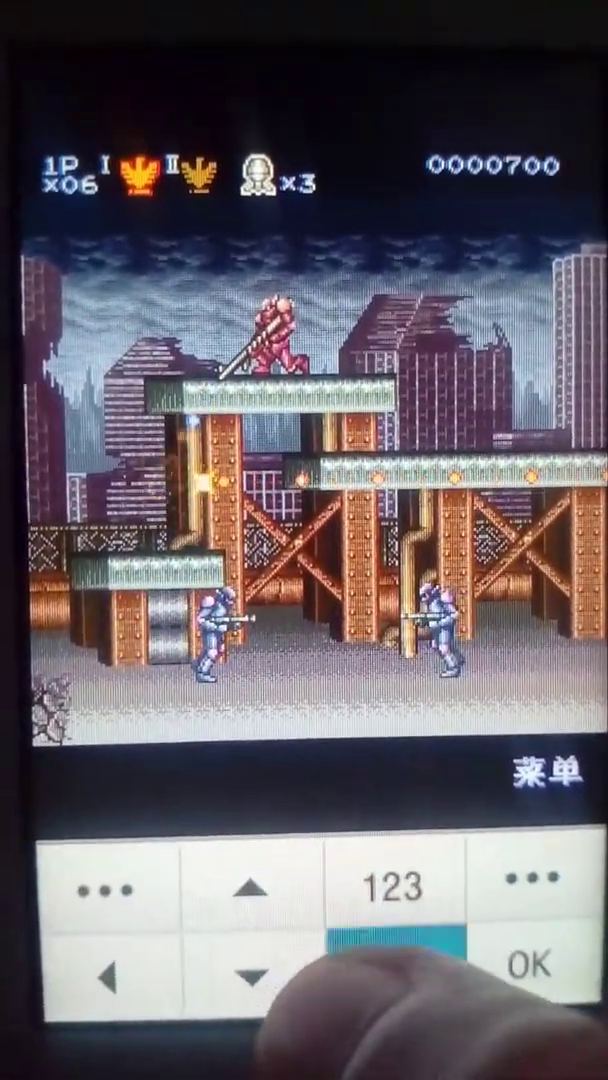
key(Right)
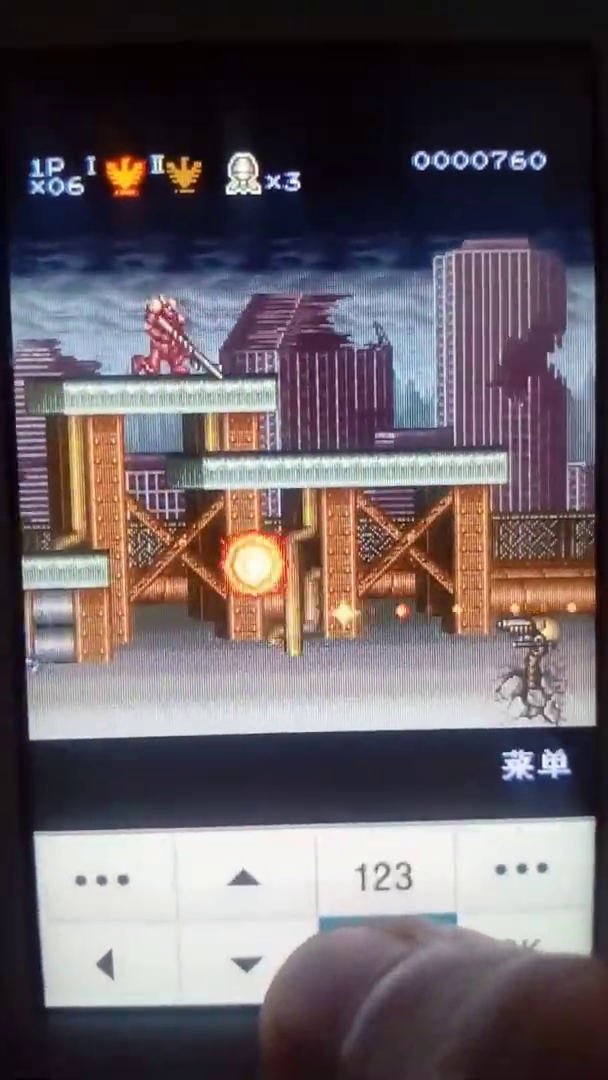
key(Right)
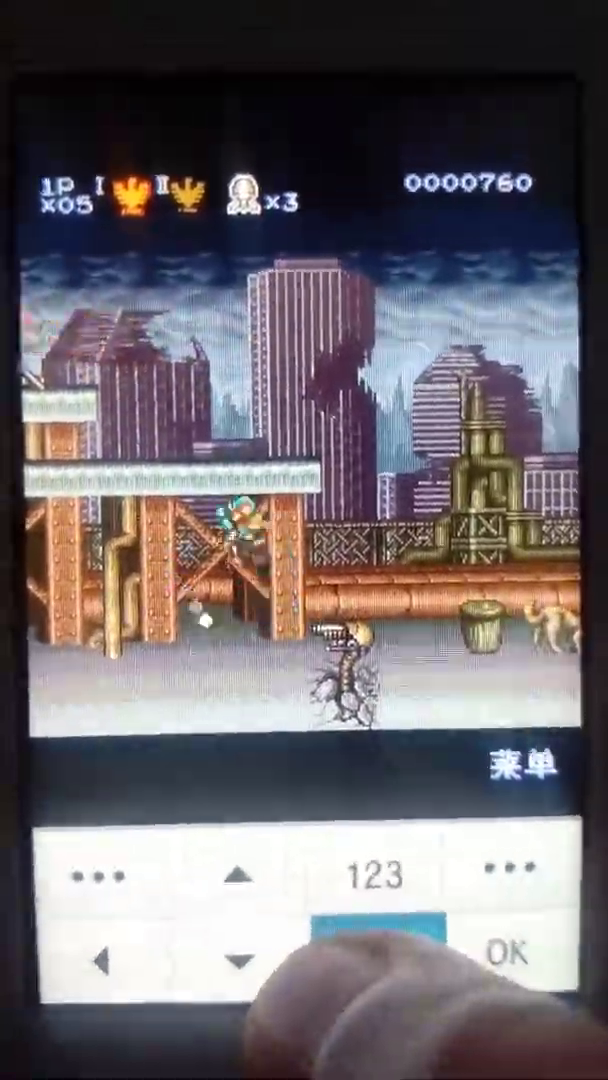
key(Escape)
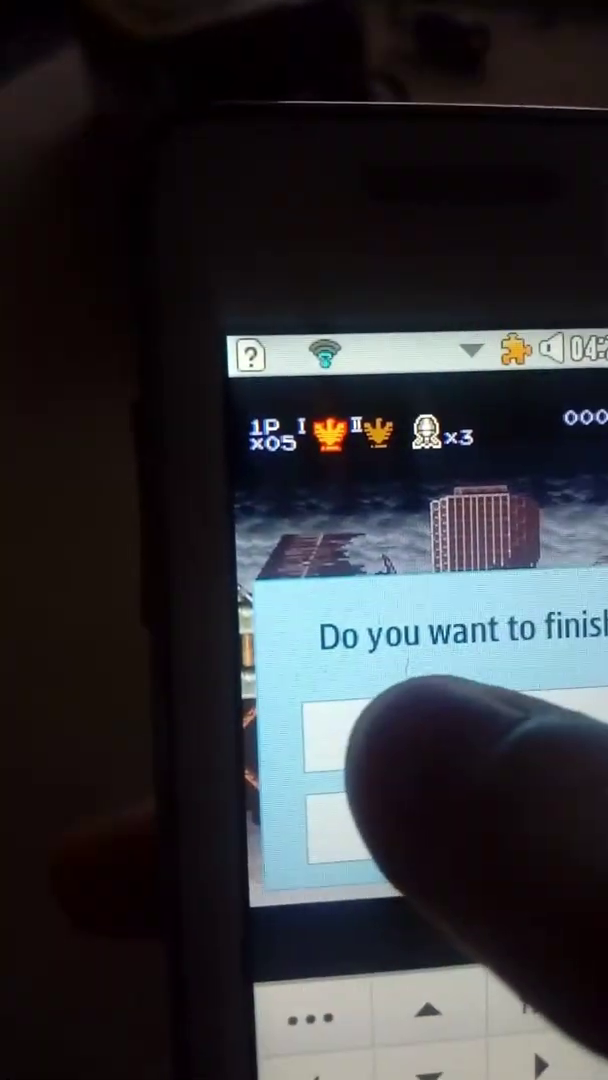
Step: Confirm finishing Contra 3 and return to the home screen
click(360, 700)
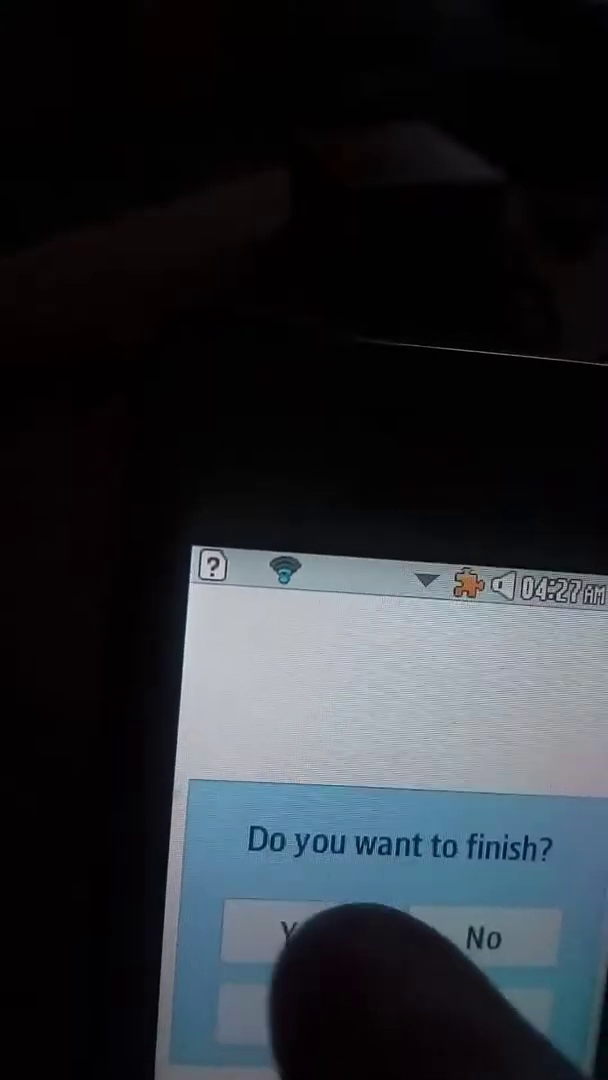
click(300, 935)
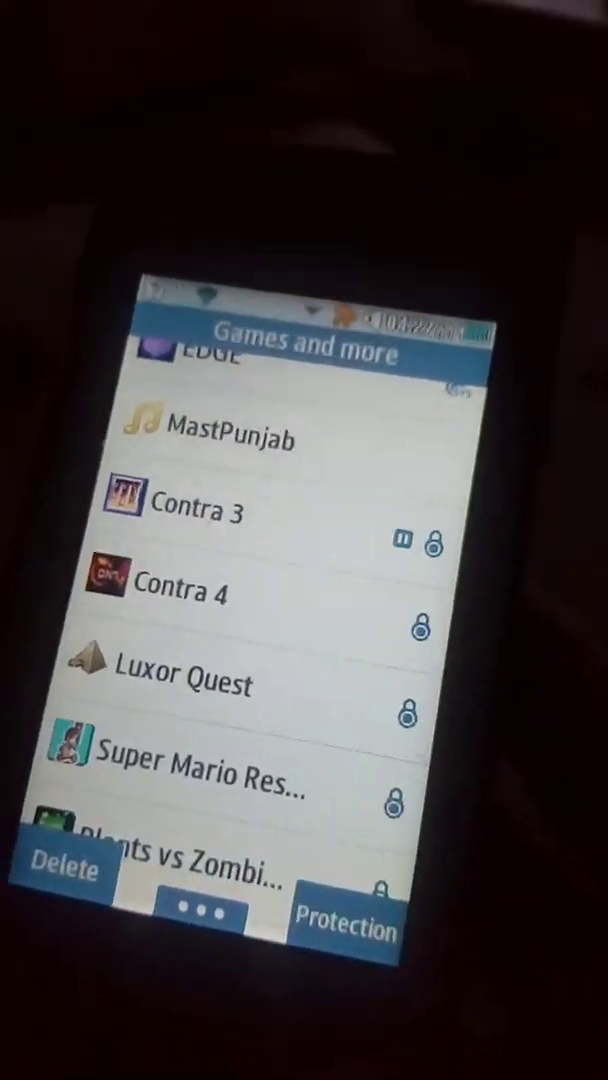
key(Escape)
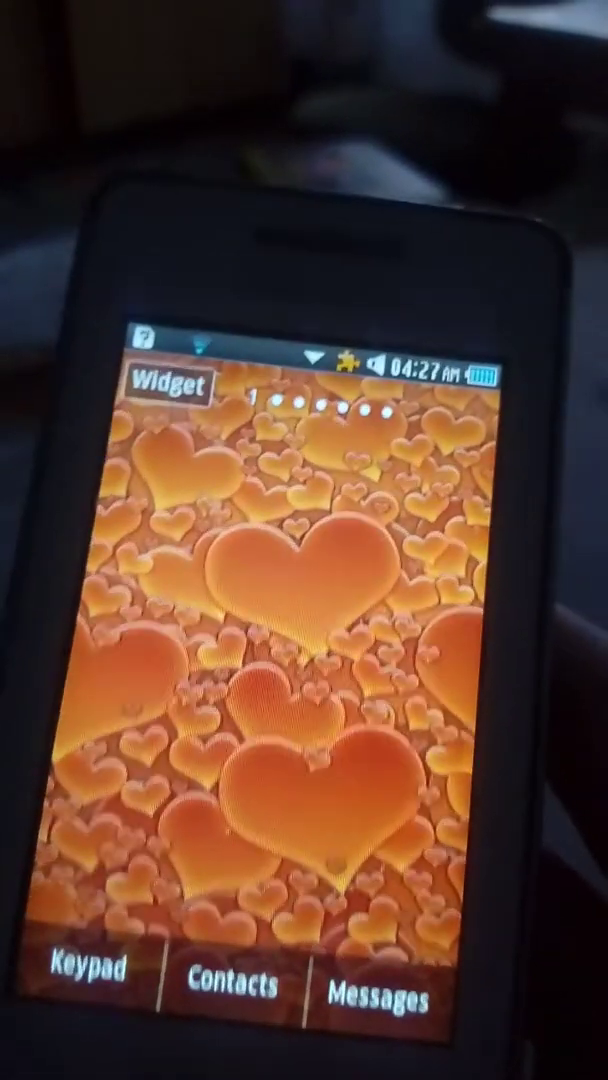
Step: Open My Files from the first app-menu page and look inside Themes
key(super)
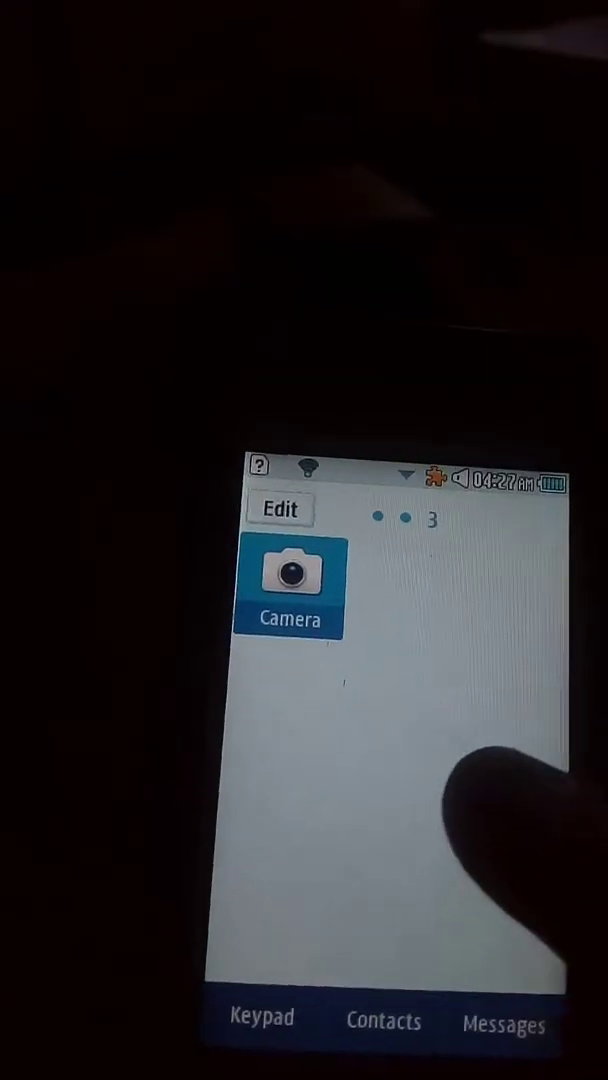
drag(500, 820, 280, 820)
click(300, 895)
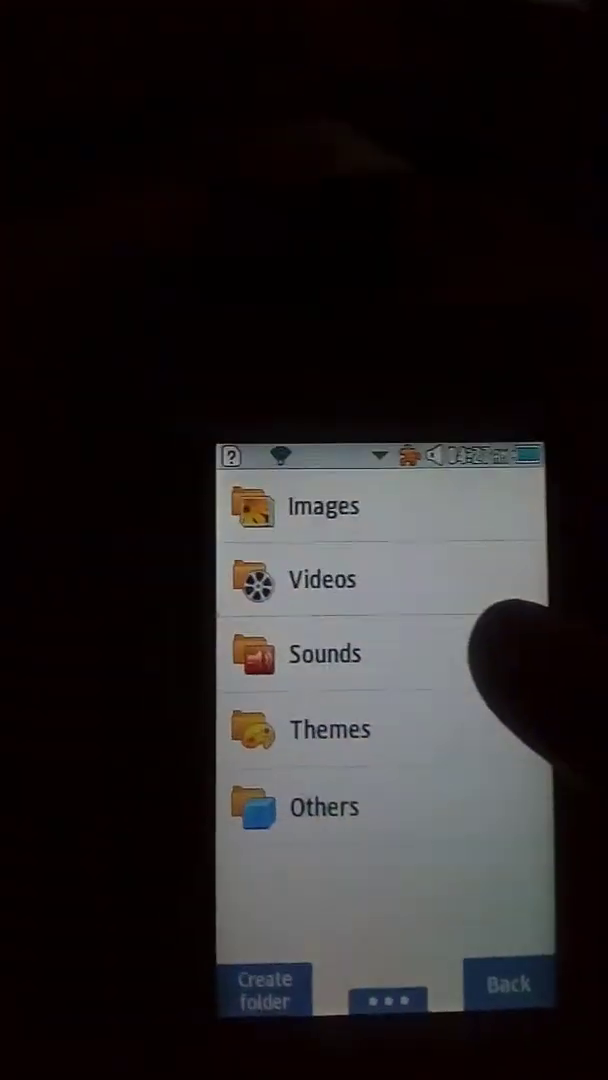
click(420, 815)
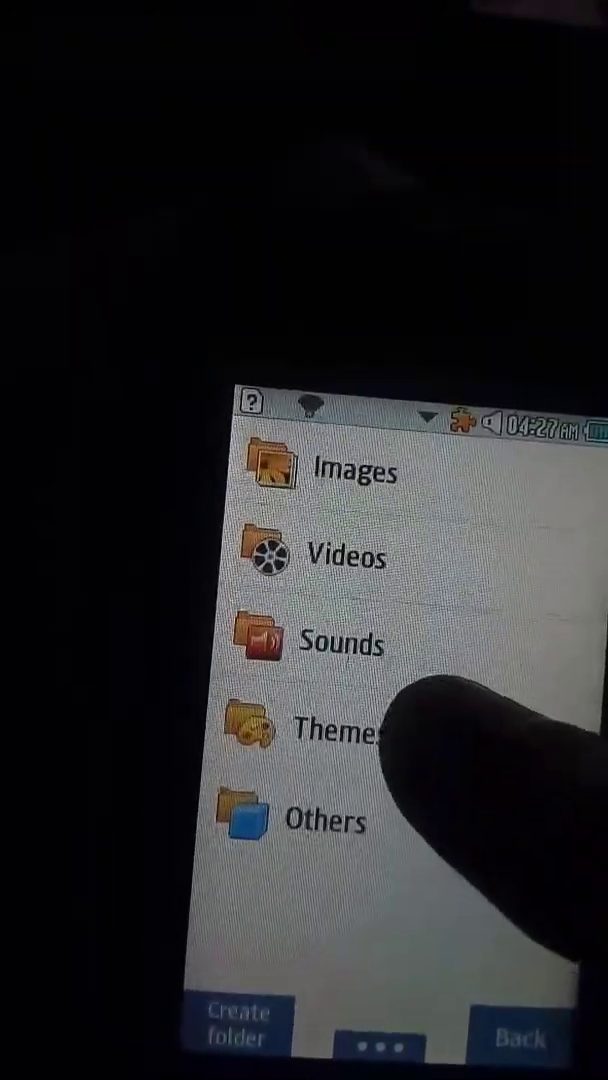
Step: Open the Themes folder and try opening two theme files
click(420, 732)
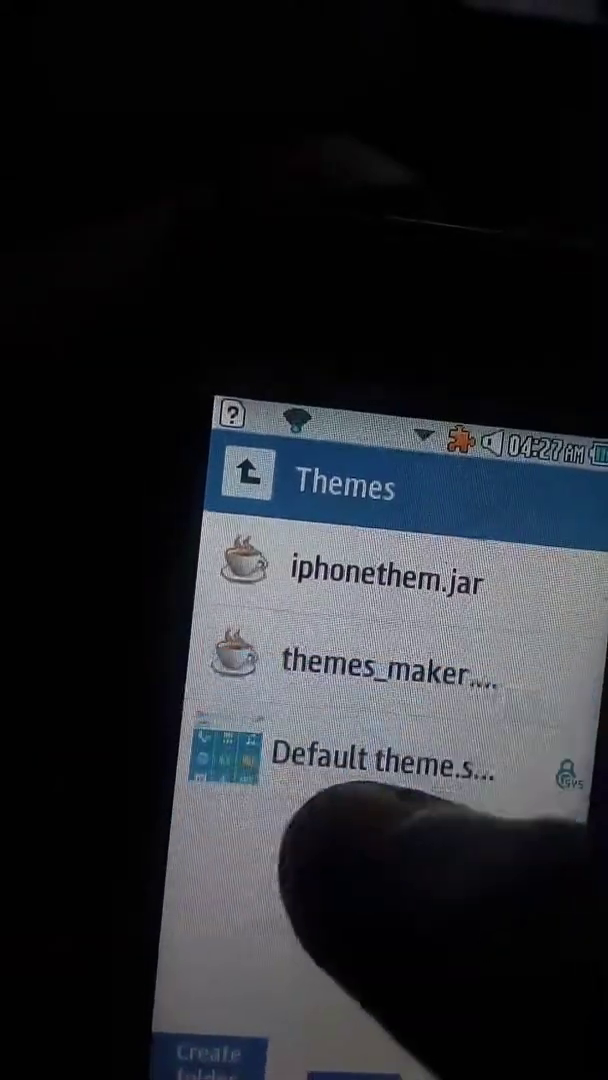
click(380, 760)
click(370, 780)
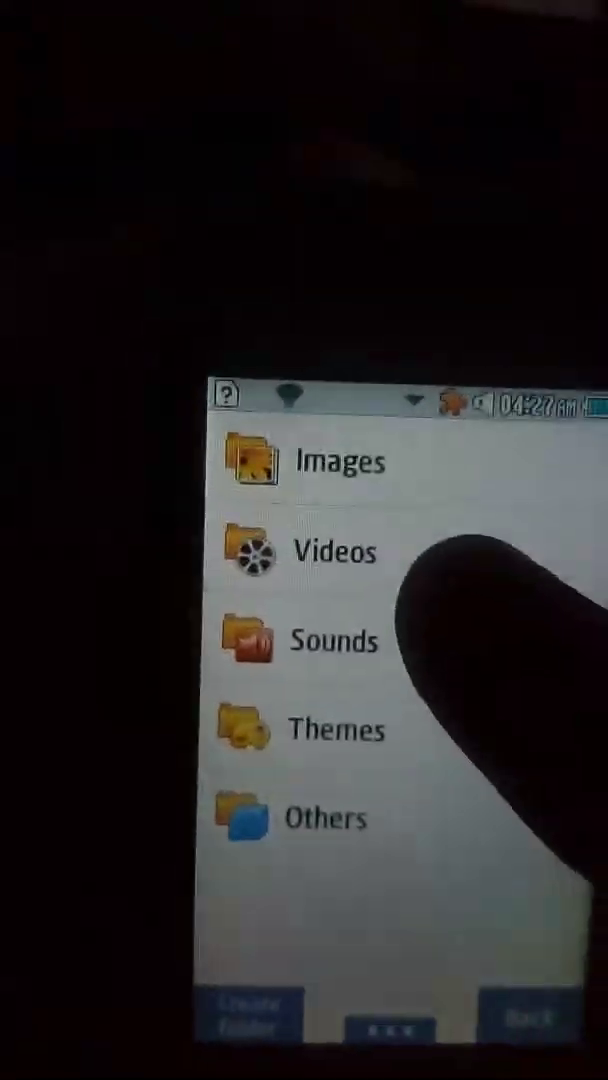
Step: Peek at Videos, then play the classic-whistle ringtone from Sounds > Ringtones
click(250, 470)
click(430, 1005)
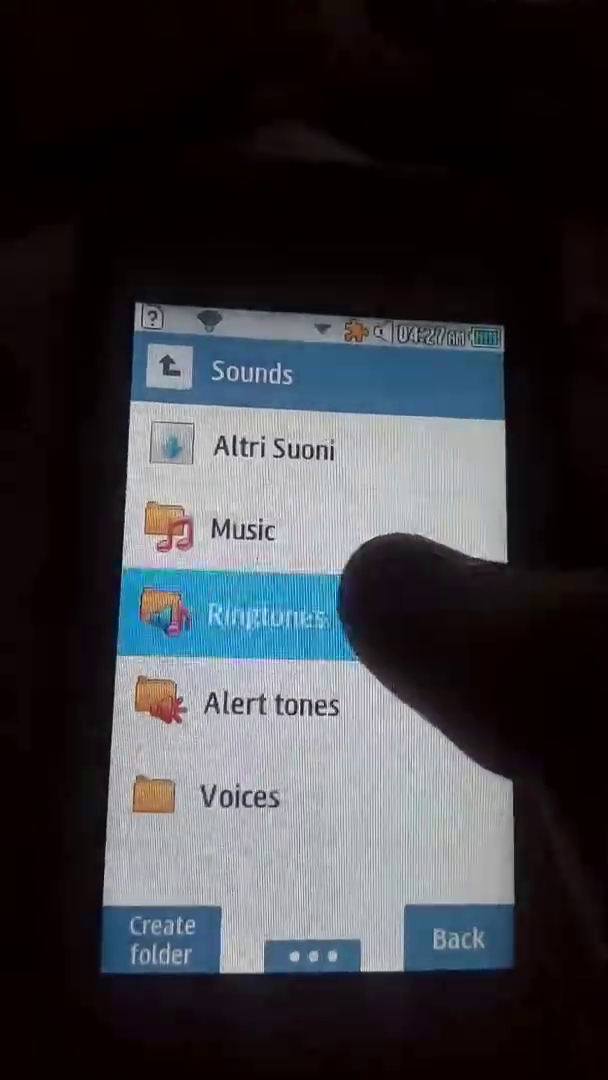
click(265, 615)
scroll(400, 700, down, 3)
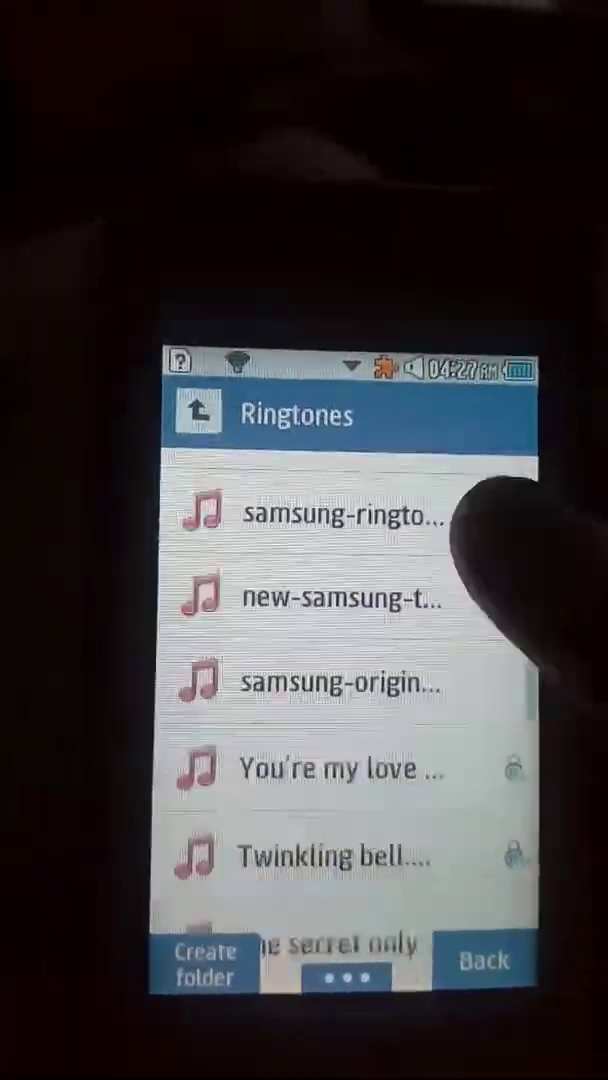
scroll(400, 750, down, 3)
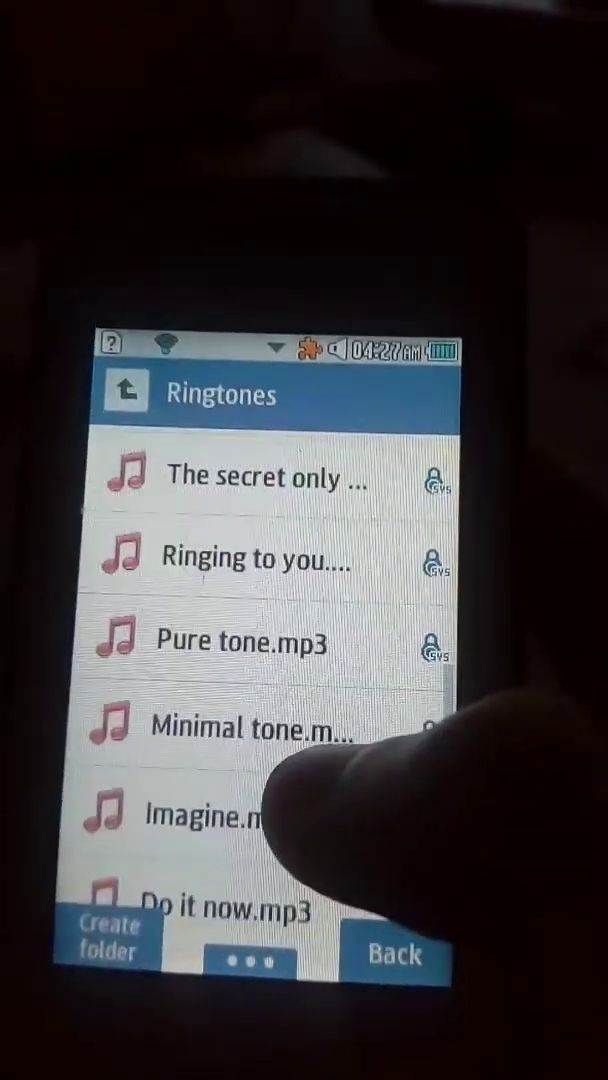
scroll(350, 750, up, 2)
scroll(350, 750, up, 4)
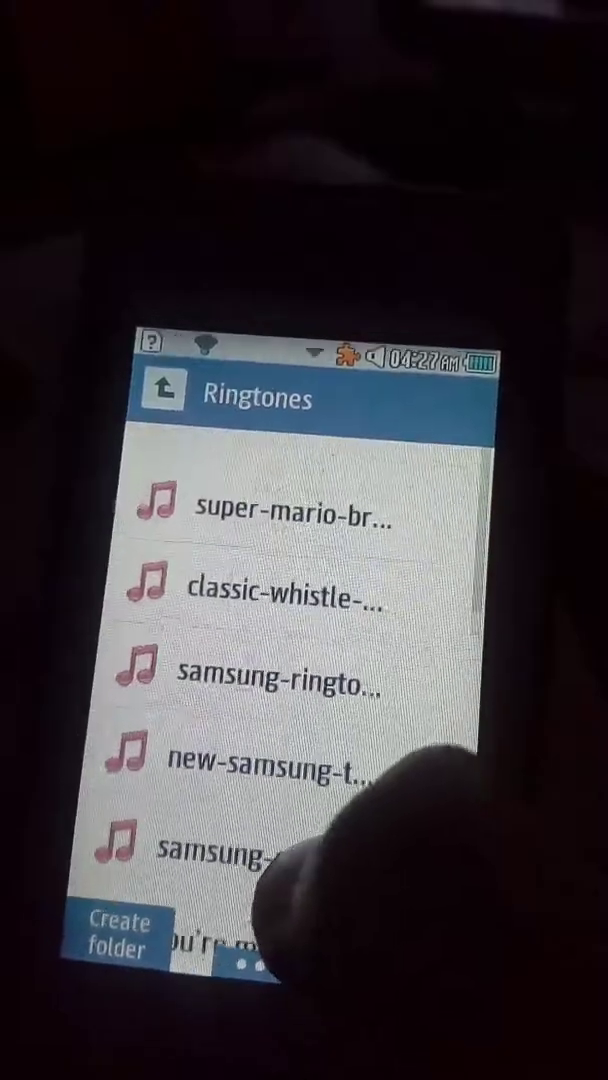
click(278, 574)
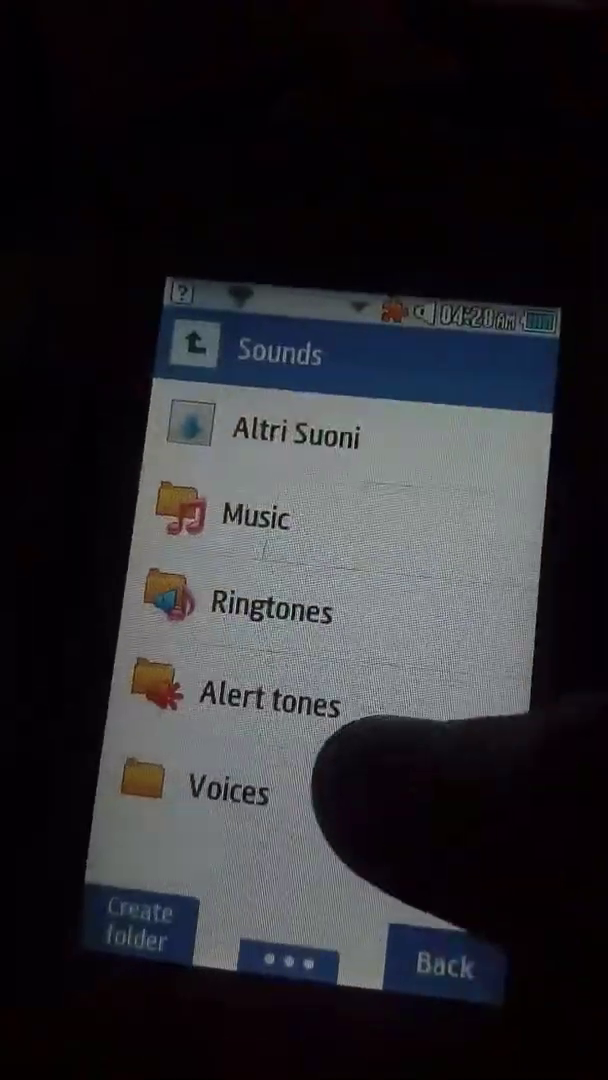
Step: View the orange cat photo from Images > Photos0001, then close the viewer
click(152, 360)
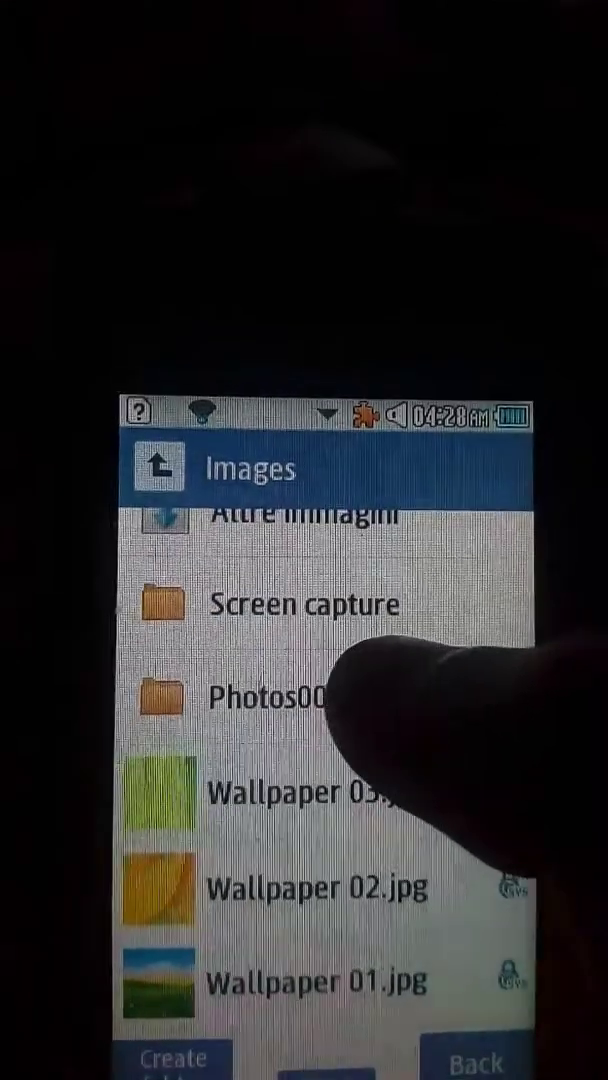
click(300, 653)
drag(450, 780, 480, 600)
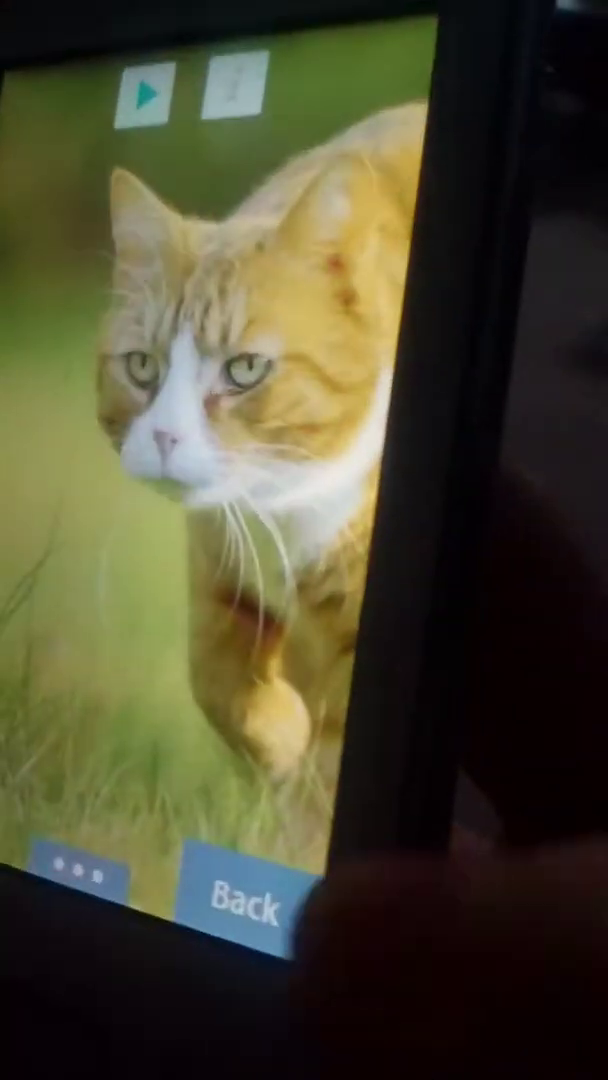
click(245, 900)
Step: Return to the heart-wallpaper home screen with the End key
key(Escape)
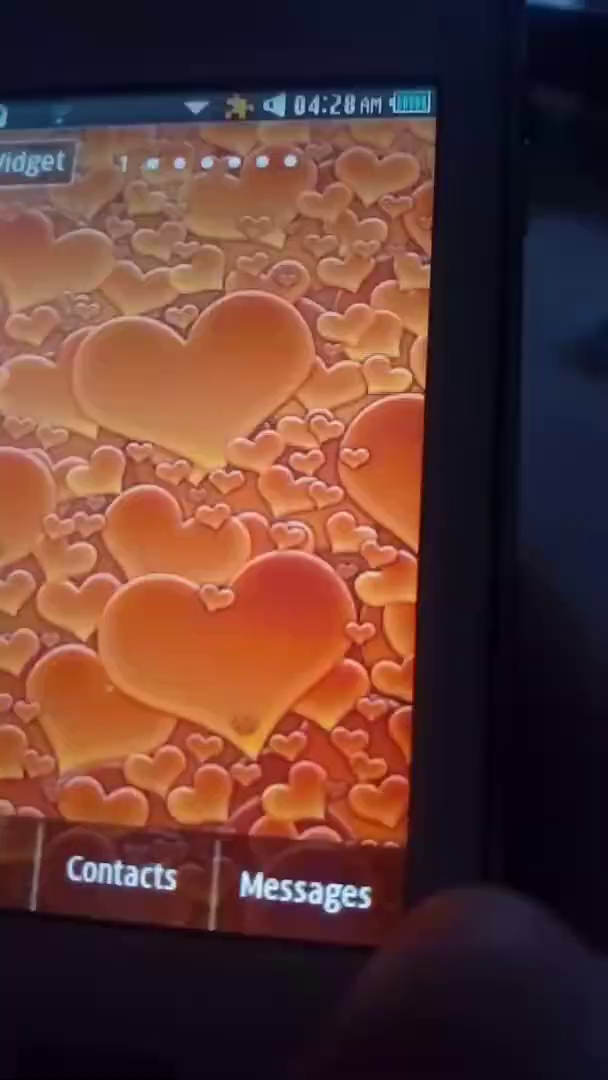